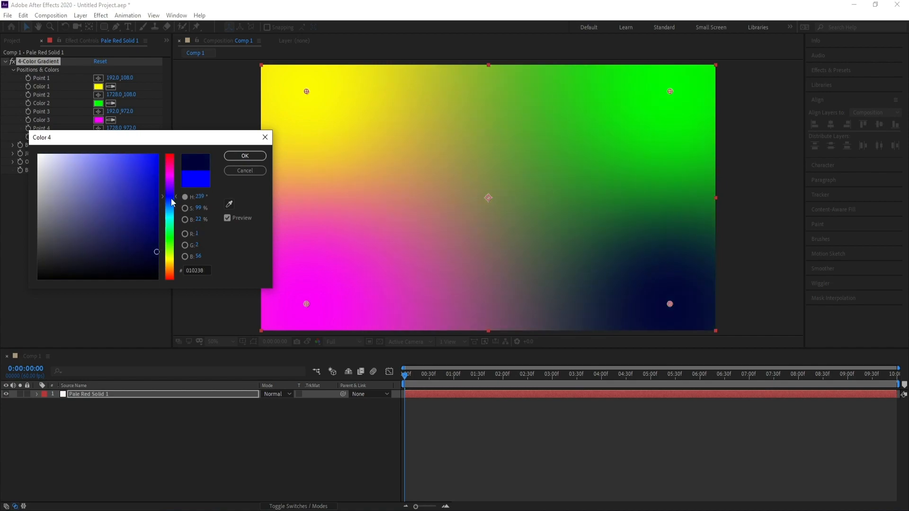
# Step: Set Color 4 and Color 3 of the 4-Color Gradient to very dark navy blues
pyautogui.moveTo(157, 258); pyautogui.dragTo(158, 260)
pyautogui.click(245, 156)
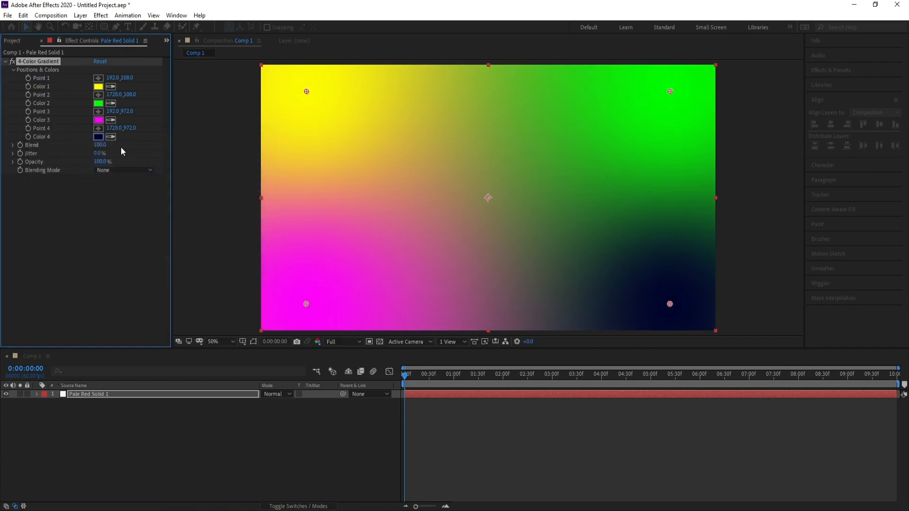
pyautogui.click(98, 120)
pyautogui.click(152, 250)
pyautogui.moveTo(152, 250); pyautogui.dragTo(155, 259)
pyautogui.click(171, 202)
pyautogui.click(171, 209)
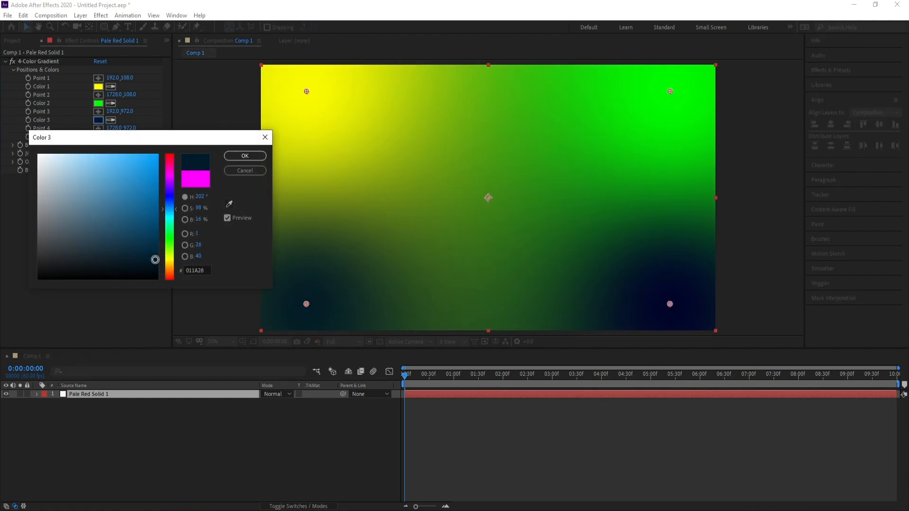
pyautogui.click(171, 198)
pyautogui.click(243, 157)
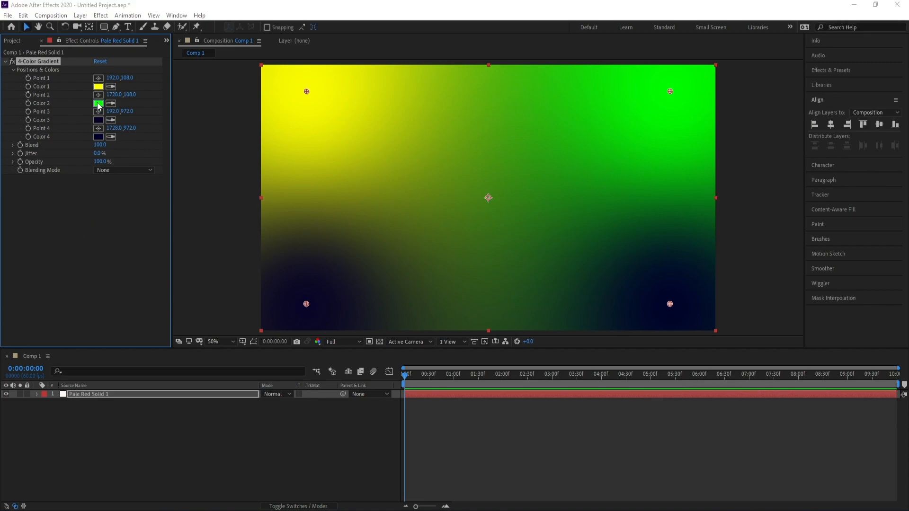
# Step: Set the gradient's Color 2 to a vivid violet-blue and Color 1 to a medium blue
pyautogui.click(98, 103)
pyautogui.click(170, 194)
pyautogui.click(147, 175)
pyautogui.moveTo(146, 175)
pyautogui.mouseDown()
pyautogui.moveTo(156, 154)
pyautogui.moveTo(160, 198)
pyautogui.moveTo(151, 190)
pyautogui.moveTo(152, 202)
pyautogui.mouseUp()
pyautogui.click(245, 155)
pyautogui.click(98, 86)
pyautogui.click(169, 203)
pyautogui.click(245, 156)
# Step: Create a rounded rectangle on a new shape layer, shrink it to about two fifths of the composition size and centre it horizontally
pyautogui.click(73, 439)
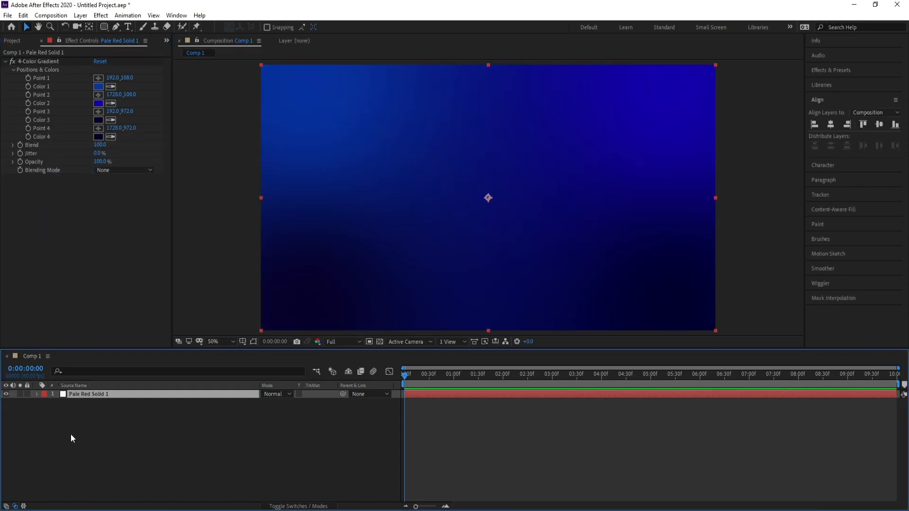
pyautogui.click(47, 415)
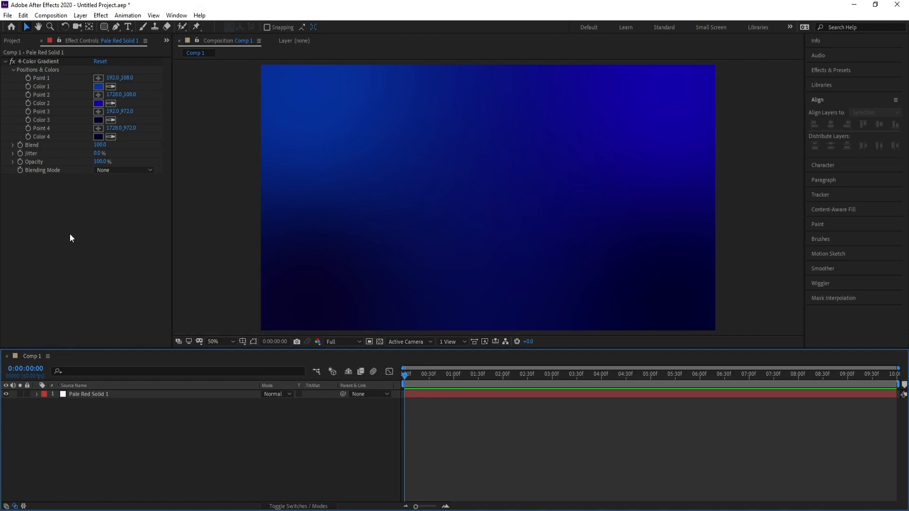
pyautogui.moveTo(105, 28)
pyautogui.mouseDown()
pyautogui.moveTo(120, 41)
pyautogui.moveTo(144, 39)
pyautogui.mouseUp()
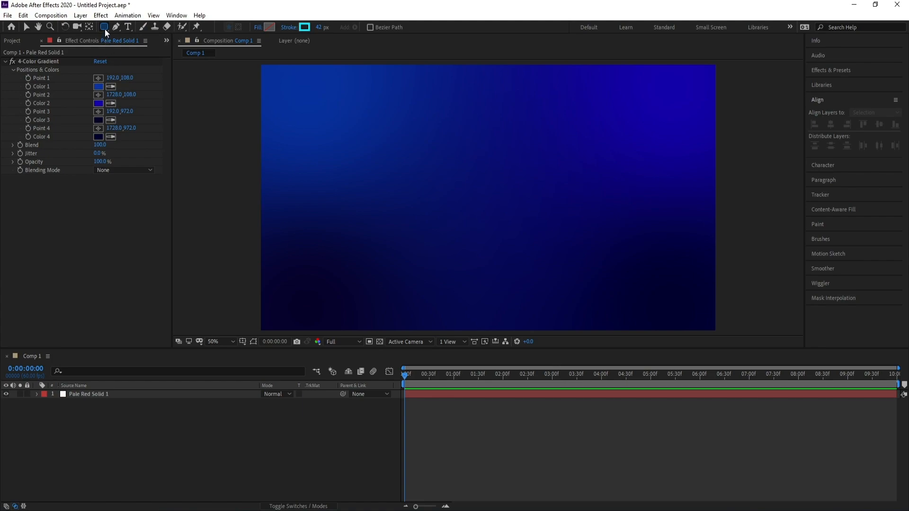
pyautogui.doubleClick(104, 30)
pyautogui.moveTo(715, 64); pyautogui.dragTo(575, 141)
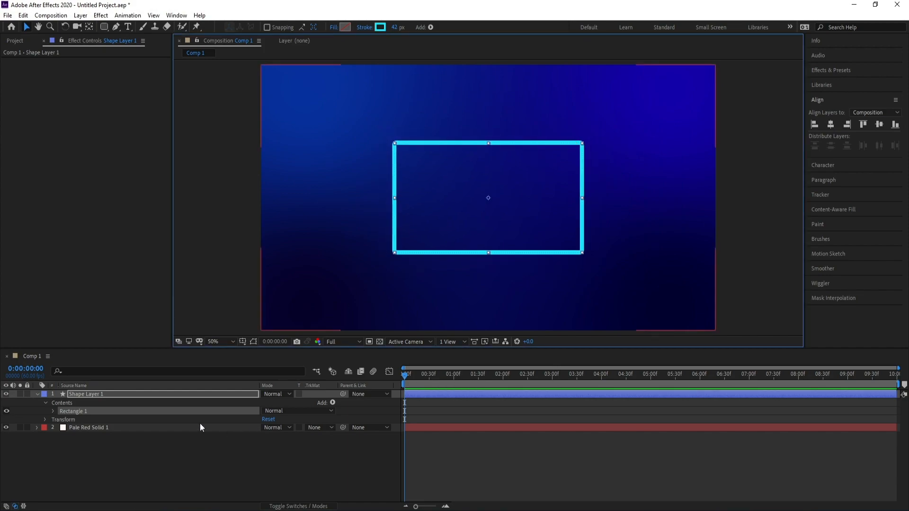
pyautogui.click(88, 27)
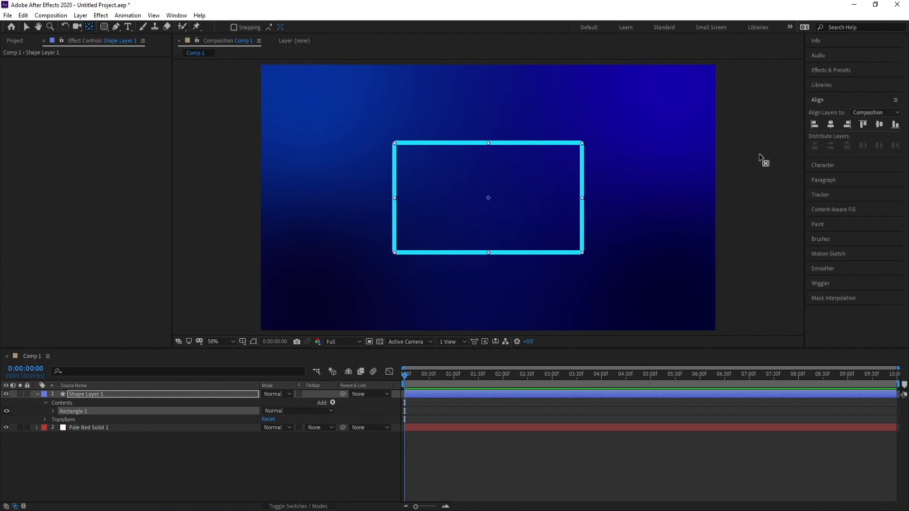
pyautogui.click(832, 126)
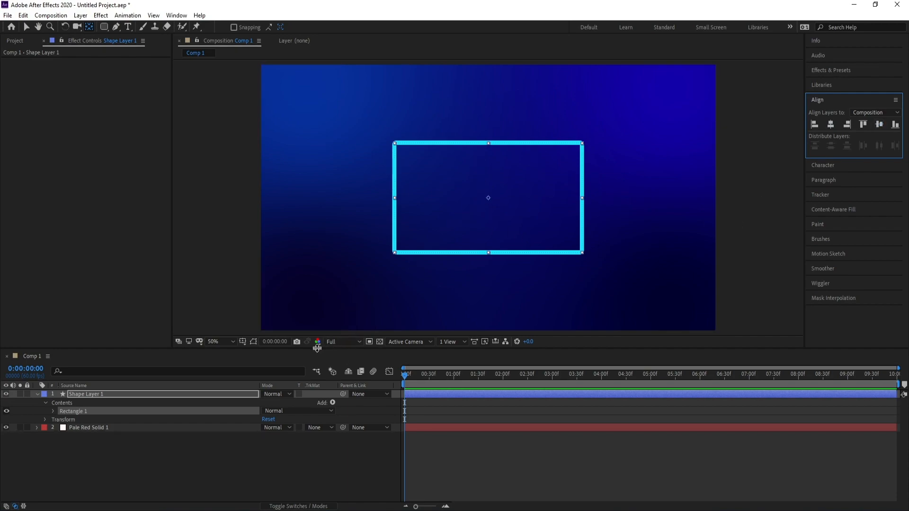
# Step: Add a Repeater to the rectangle and set the X value of its transform Position to 0
pyautogui.click(333, 403)
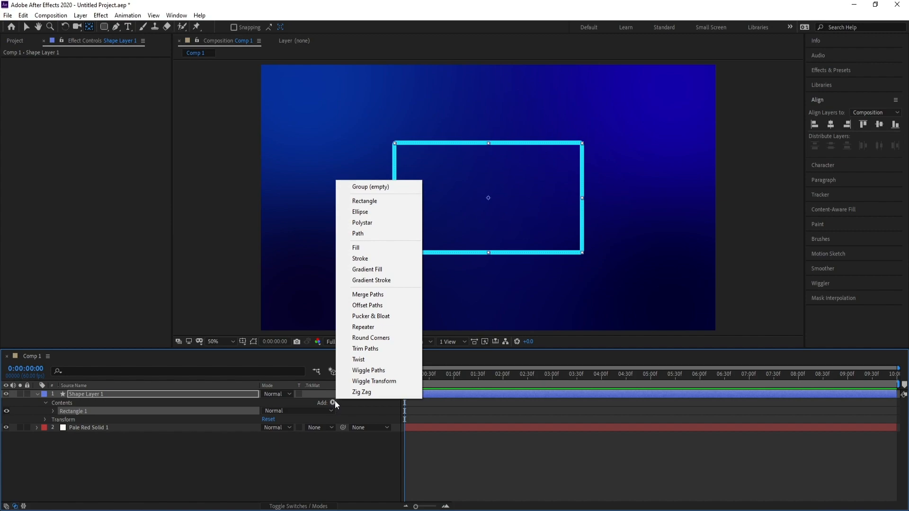
pyautogui.click(374, 327)
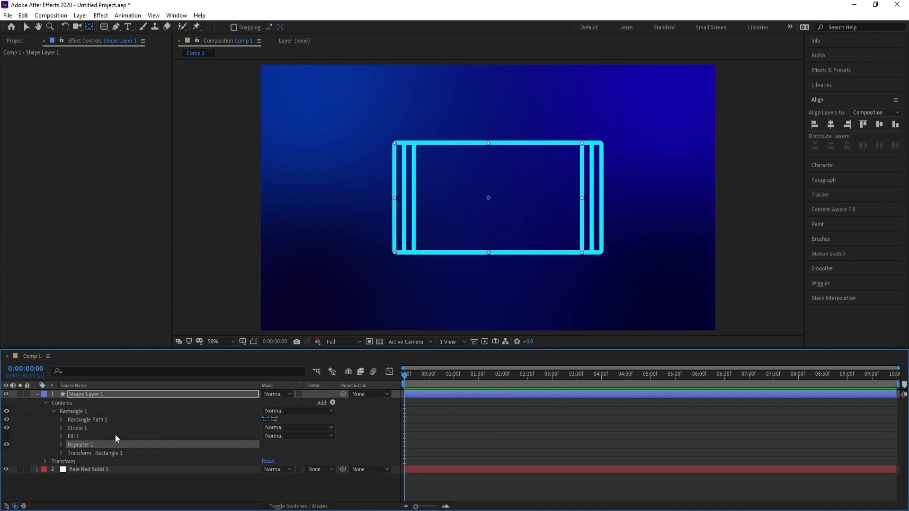
pyautogui.click(61, 445)
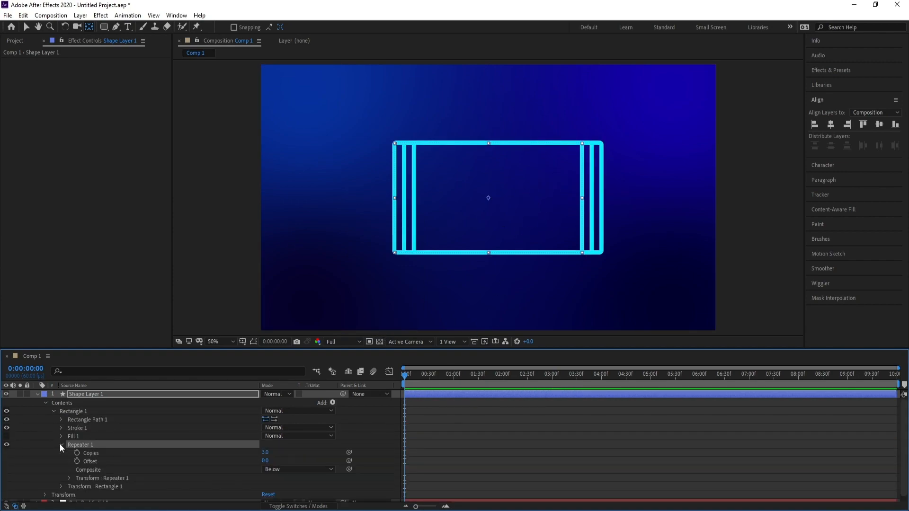
pyautogui.click(69, 479)
pyautogui.scroll(-3, 72, 452)
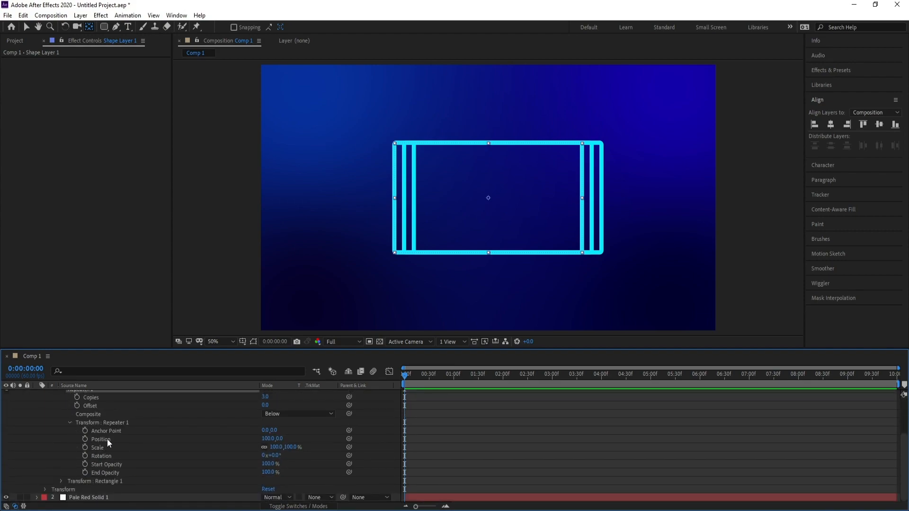
pyautogui.click(269, 439)
pyautogui.write('0')
pyautogui.press('Return')
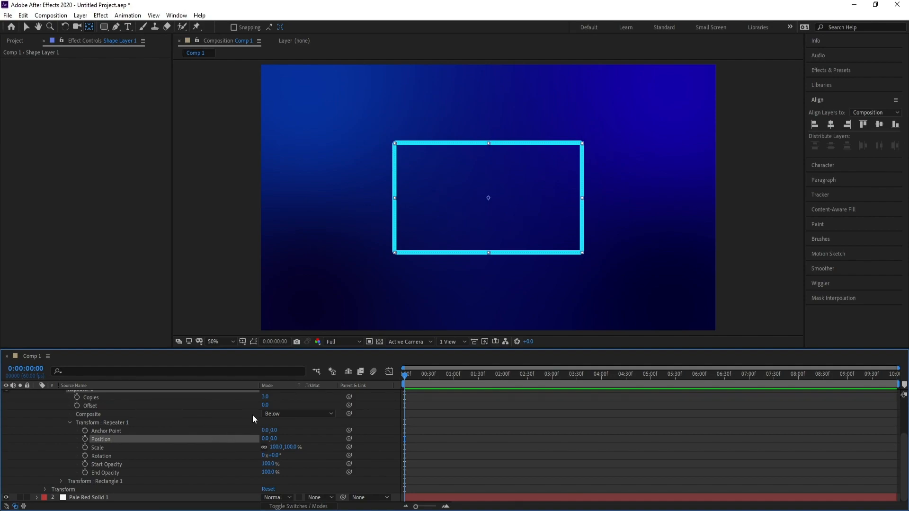
# Step: Set the repeater's Scale to 70% and its Copies to 148 to form nested rectangles receding towards the centre
pyautogui.moveTo(267, 397); pyautogui.dragTo(276, 399)
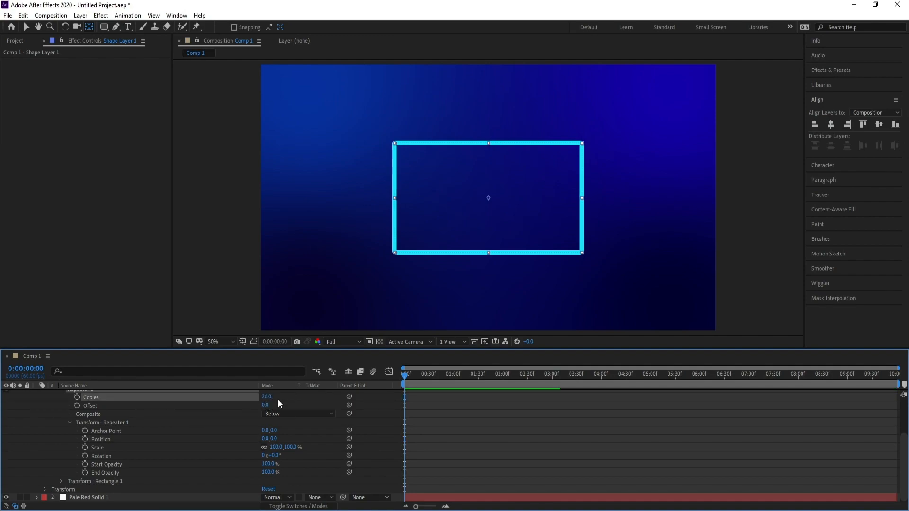
pyautogui.hotkey('ctrl', 'z')
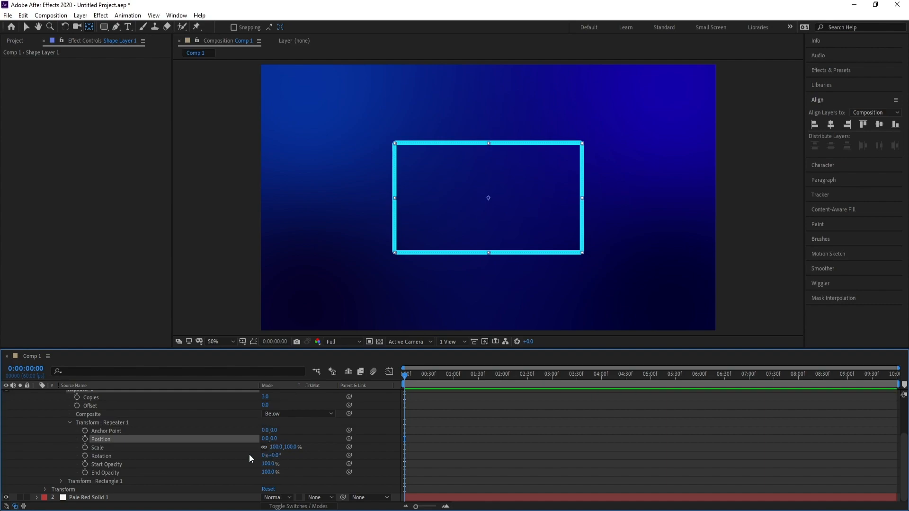
pyautogui.moveTo(277, 451); pyautogui.dragTo(263, 448)
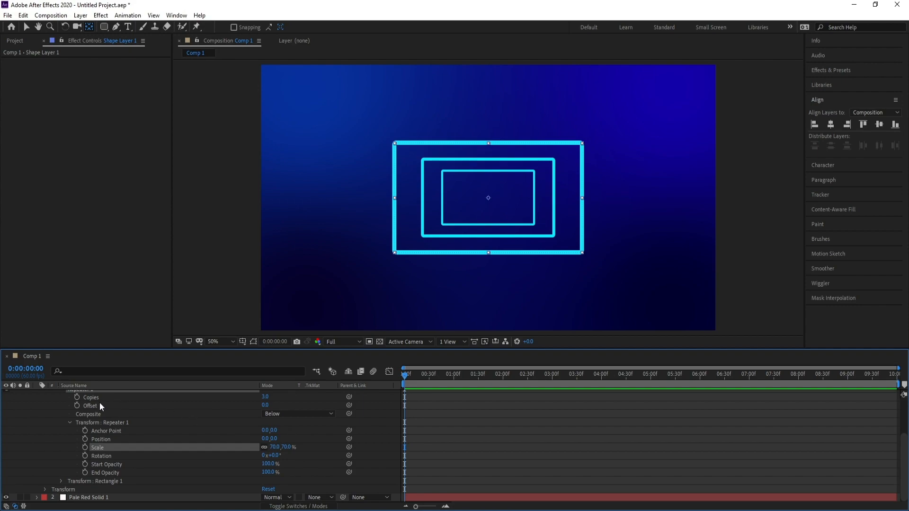
pyautogui.moveTo(268, 398); pyautogui.dragTo(278, 396)
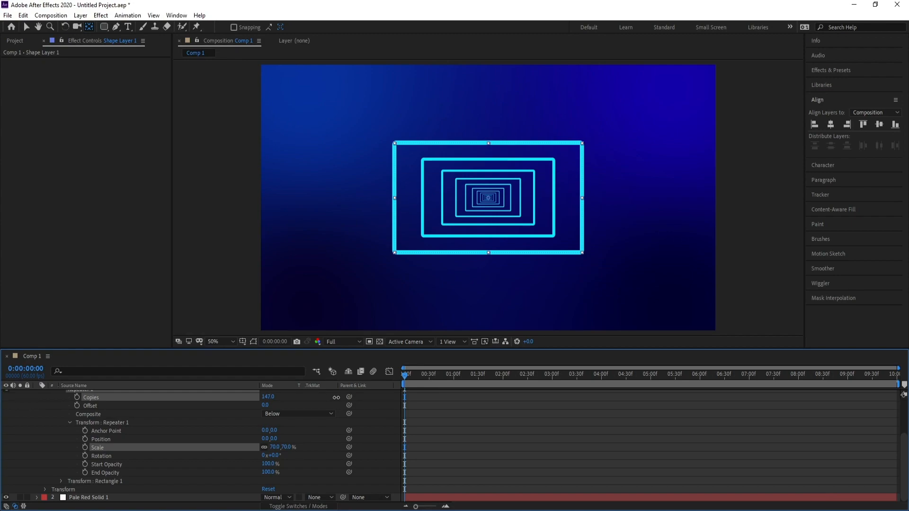
pyautogui.moveTo(336, 398); pyautogui.dragTo(338, 398)
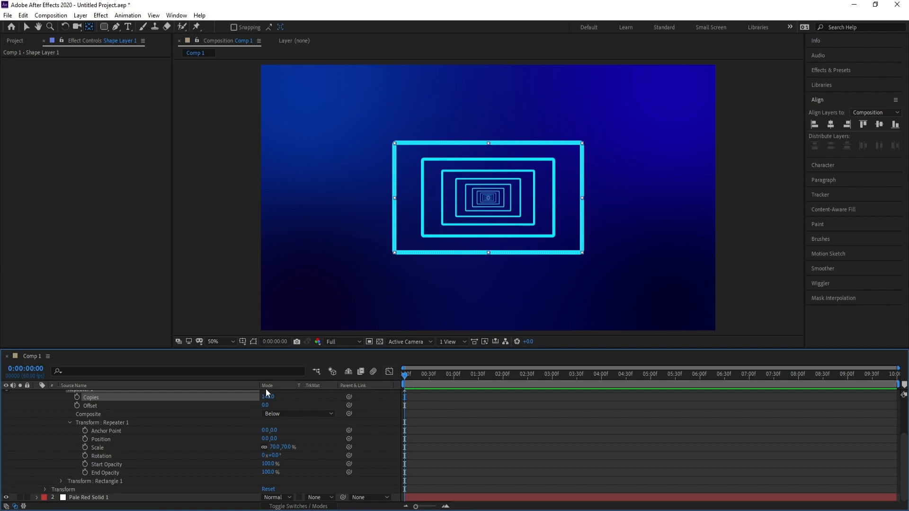
# Step: Keyframe the repeater's Offset at 0 on the first frame and -5 at 0:00:05:00, and preview the animation
pyautogui.click(77, 406)
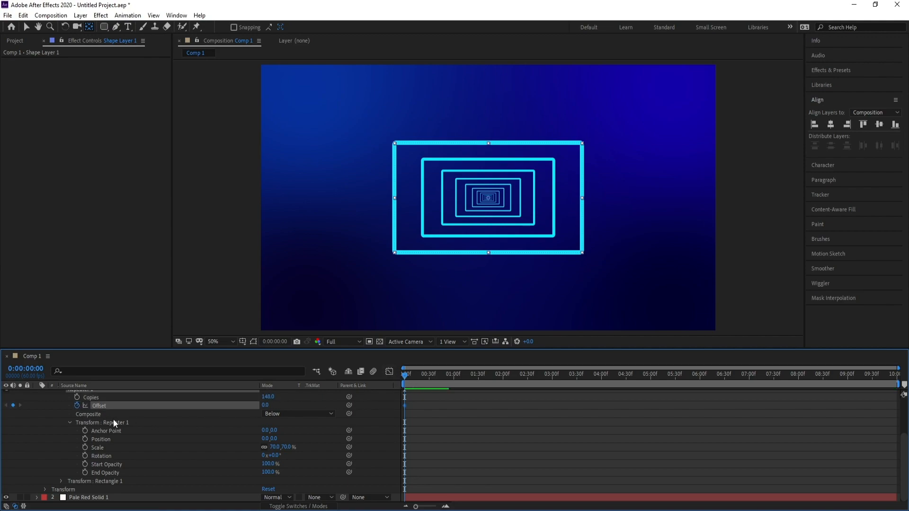
pyautogui.click(650, 376)
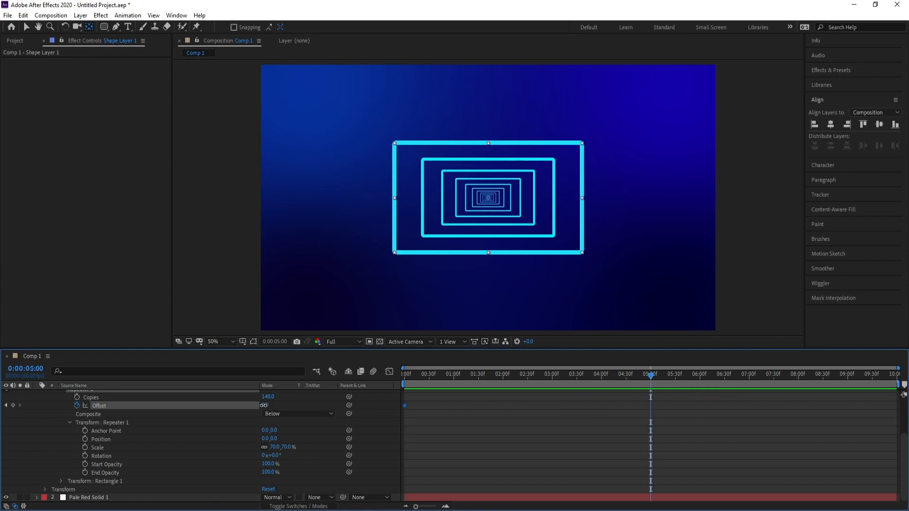
pyautogui.moveTo(263, 406); pyautogui.dragTo(262, 405)
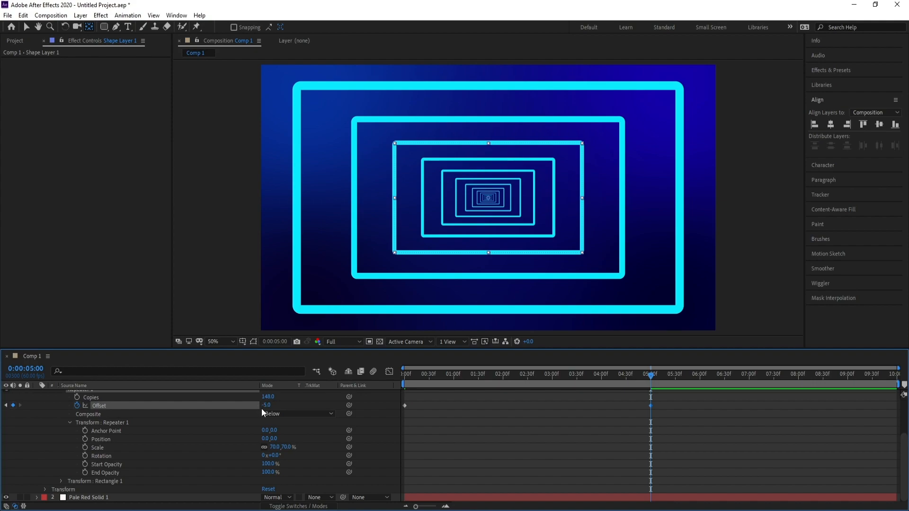
pyautogui.press('Home')
pyautogui.press('space')
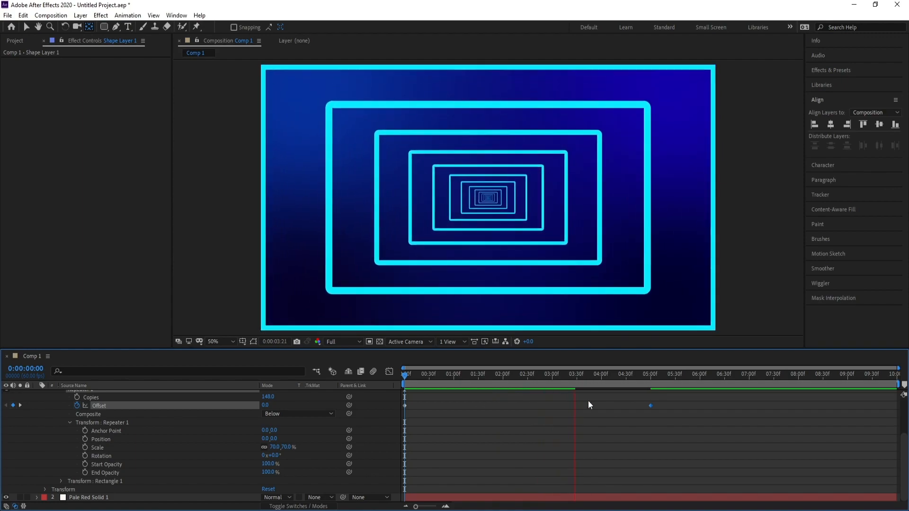
# Step: Move the last Offset keyframe to 0:00:06:42, set its value to -7 and preview the slower motion
pyautogui.moveTo(650, 406); pyautogui.dragTo(735, 406)
pyautogui.press('space')
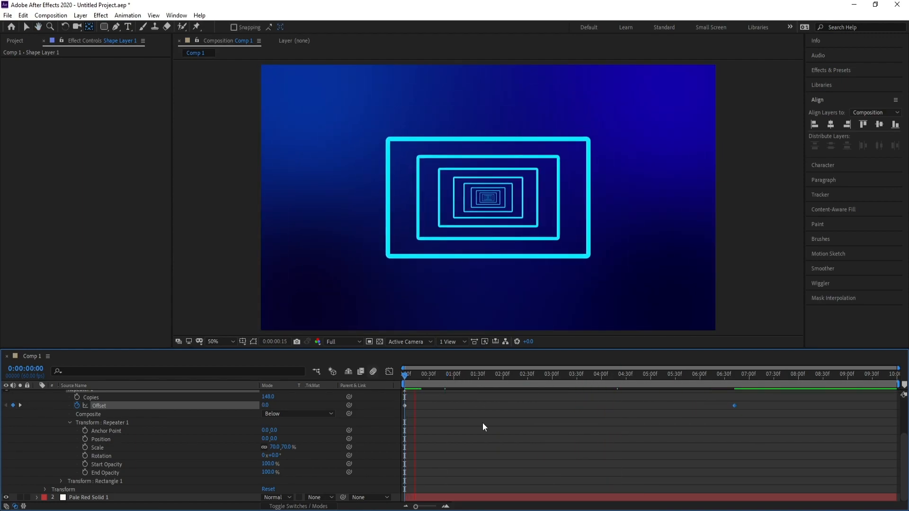
pyautogui.click(734, 379)
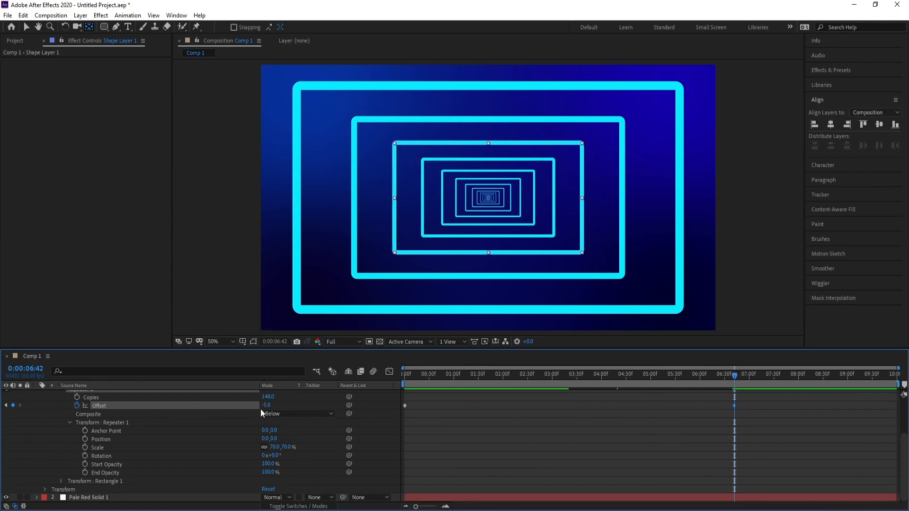
pyautogui.moveTo(261, 406); pyautogui.dragTo(259, 406)
pyautogui.moveTo(416, 374); pyautogui.dragTo(368, 386)
pyautogui.press('space')
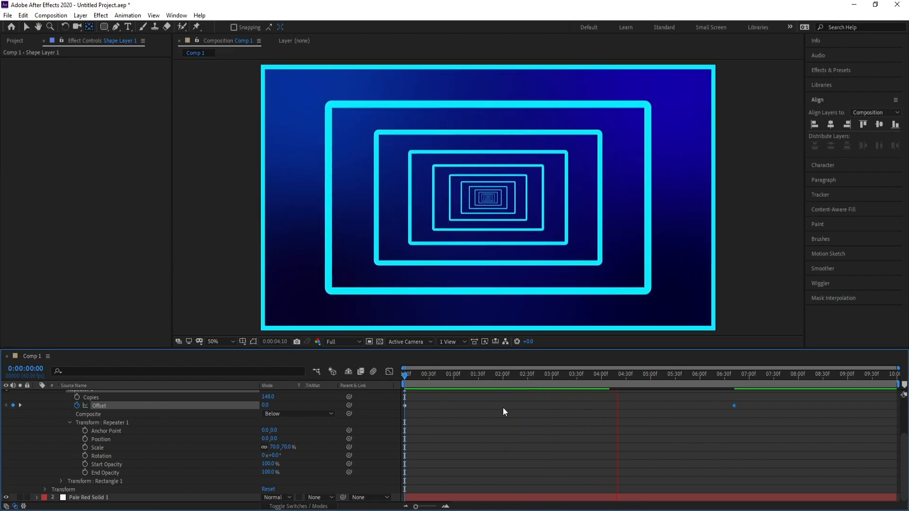
pyautogui.press('space')
pyautogui.moveTo(647, 376); pyautogui.dragTo(588, 379)
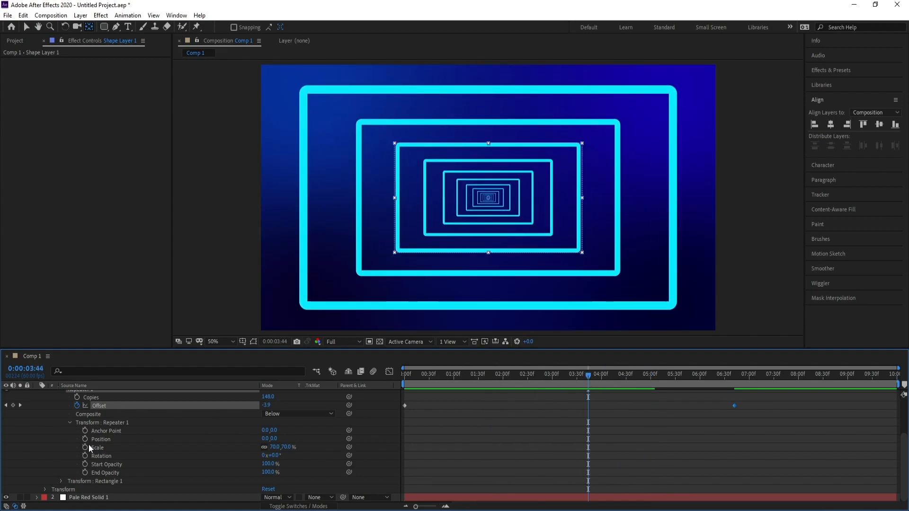
# Step: Keyframe the repeater's Rotation at 0° on the first frame and at a larger positive angle at 0:00:06:42, and preview the twisting tunnel
pyautogui.moveTo(408, 374); pyautogui.dragTo(357, 384)
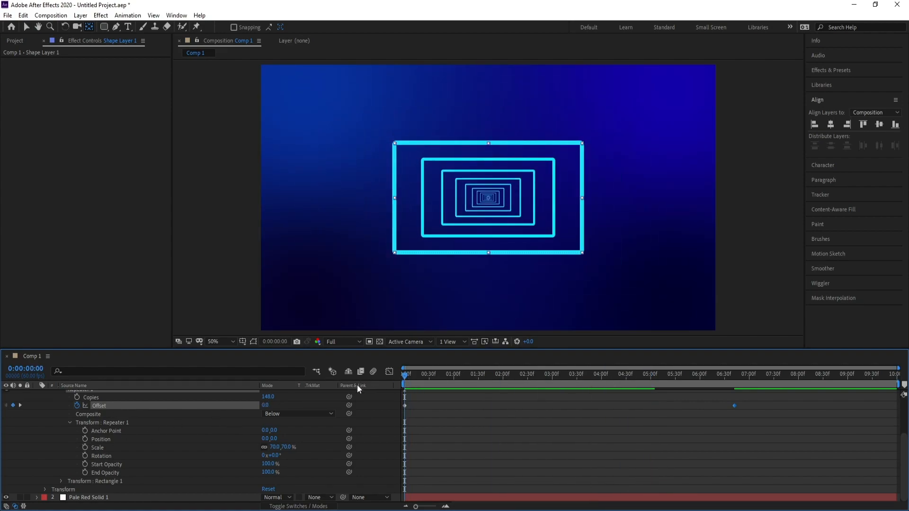
pyautogui.click(85, 456)
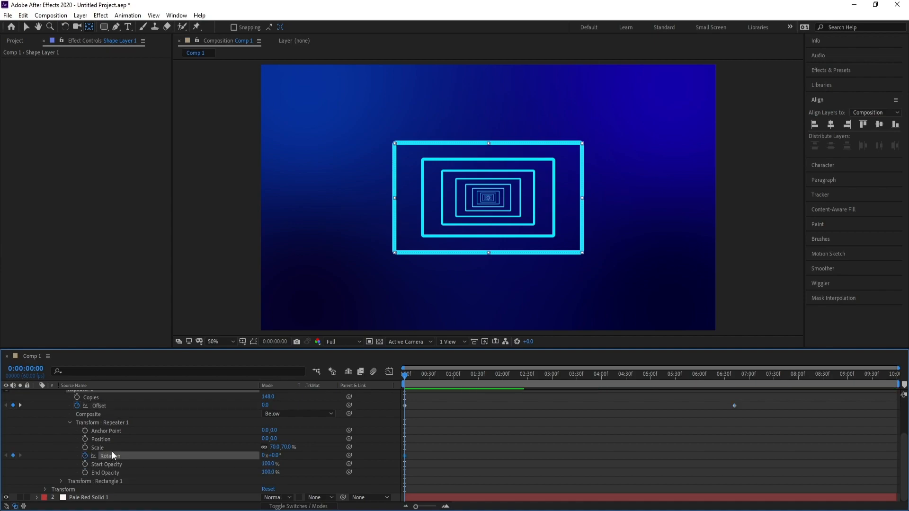
pyautogui.click(735, 383)
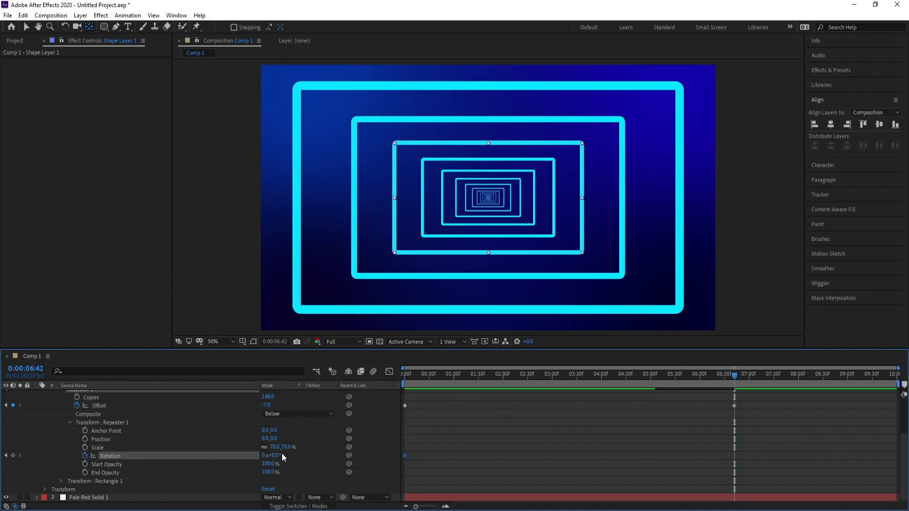
pyautogui.moveTo(276, 459); pyautogui.dragTo(318, 447)
pyautogui.press('Home')
pyautogui.press('space')
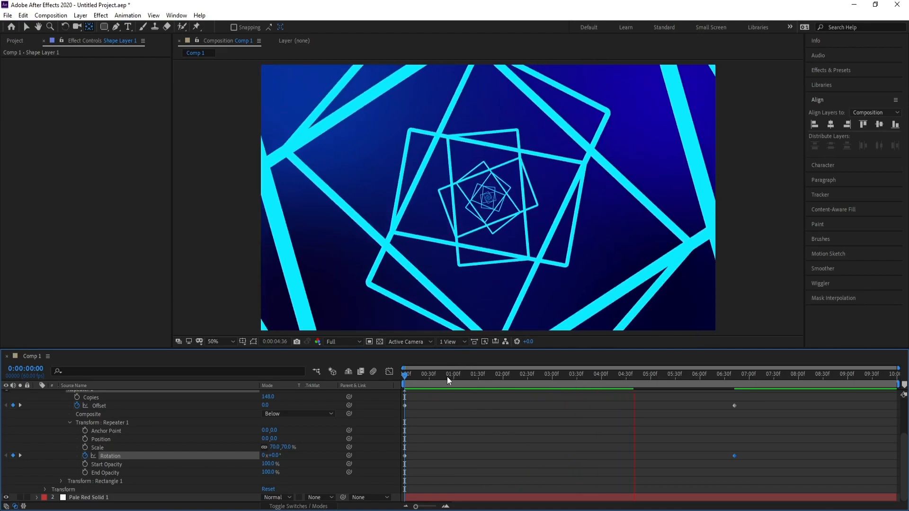
pyautogui.press('space')
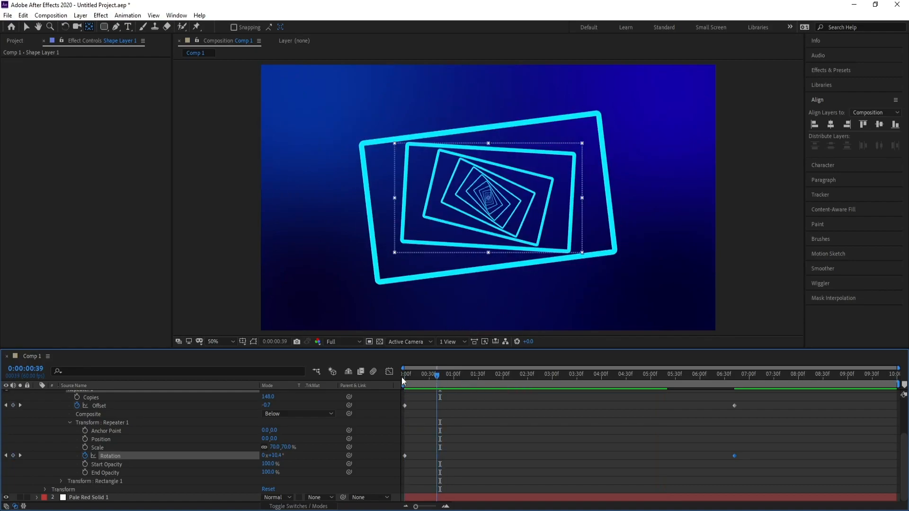
# Step: Add a Trim Paths operator to the rectangle's shape layer and reveal its properties
pyautogui.scroll(3, 323, 438)
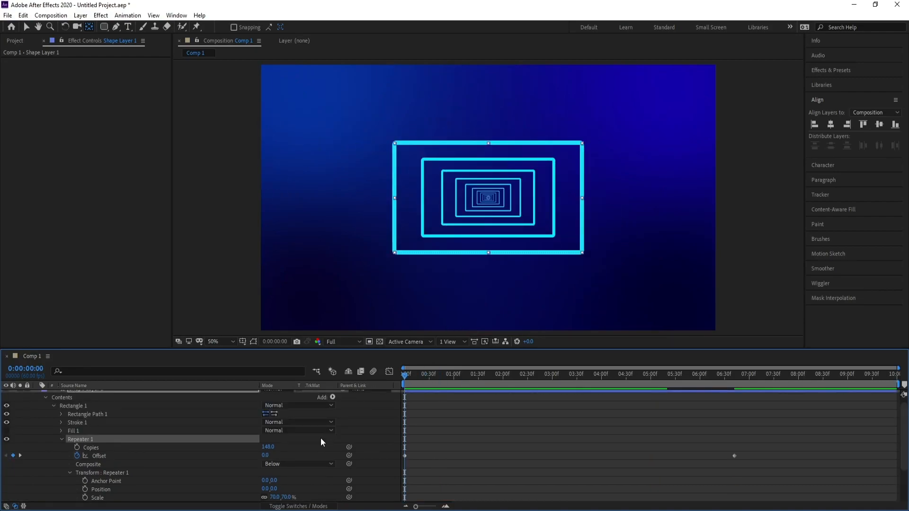
pyautogui.scroll(1, 321, 442)
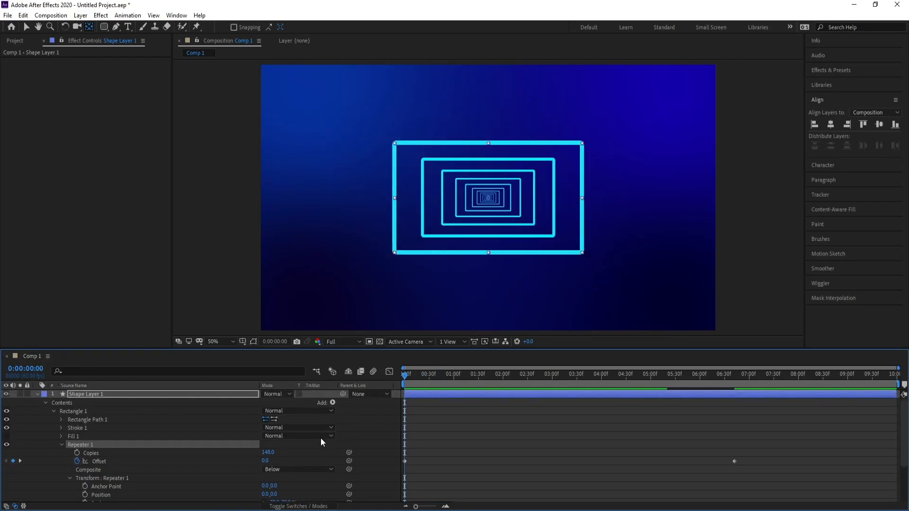
pyautogui.click(333, 402)
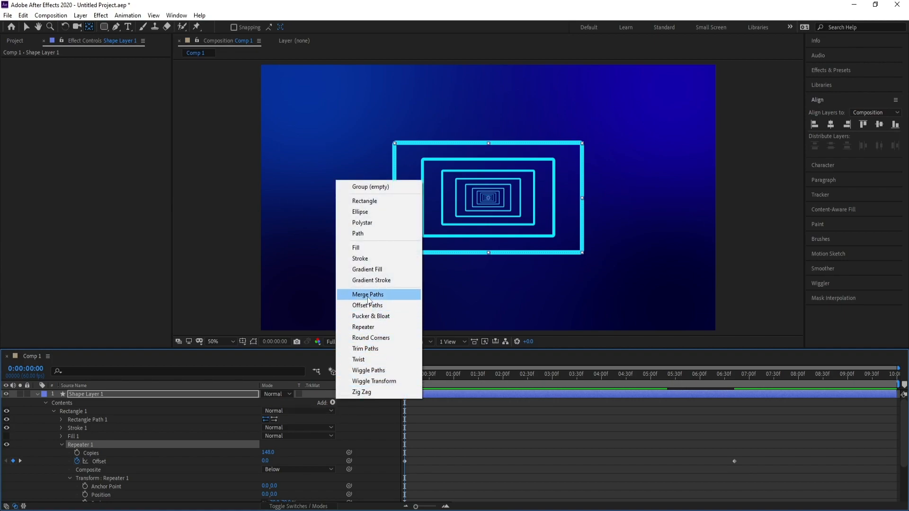
pyautogui.click(371, 348)
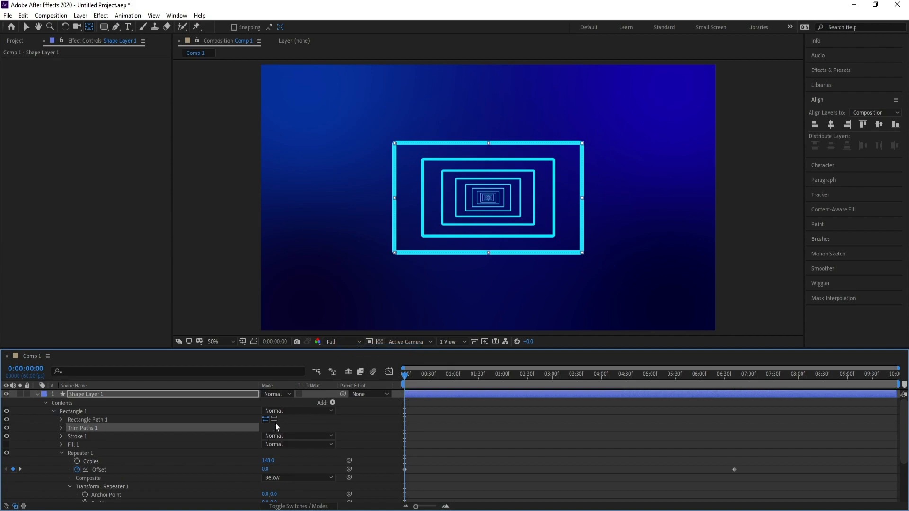
pyautogui.click(61, 428)
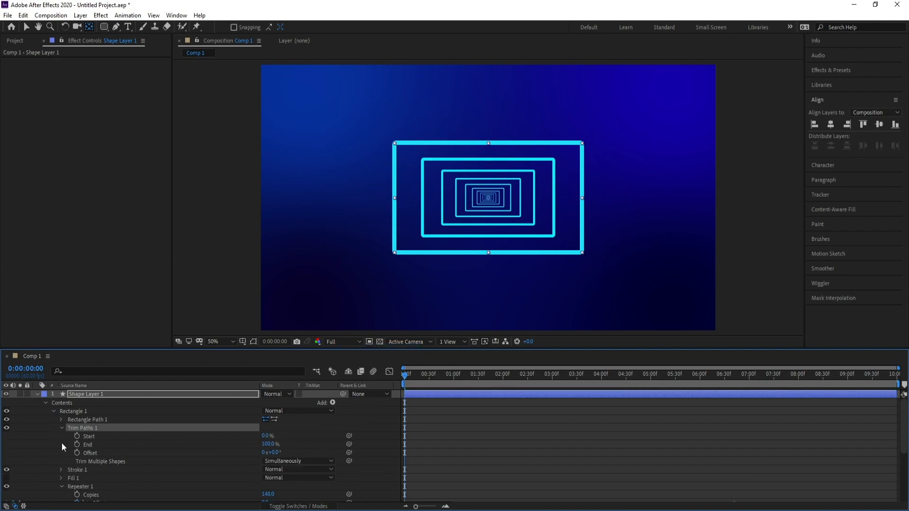
# Step: Keyframe the Trim Paths Start at 100% on the first frame and 0% at 0:00:01:59, and preview the draw-on animation
pyautogui.moveTo(265, 436); pyautogui.dragTo(380, 434)
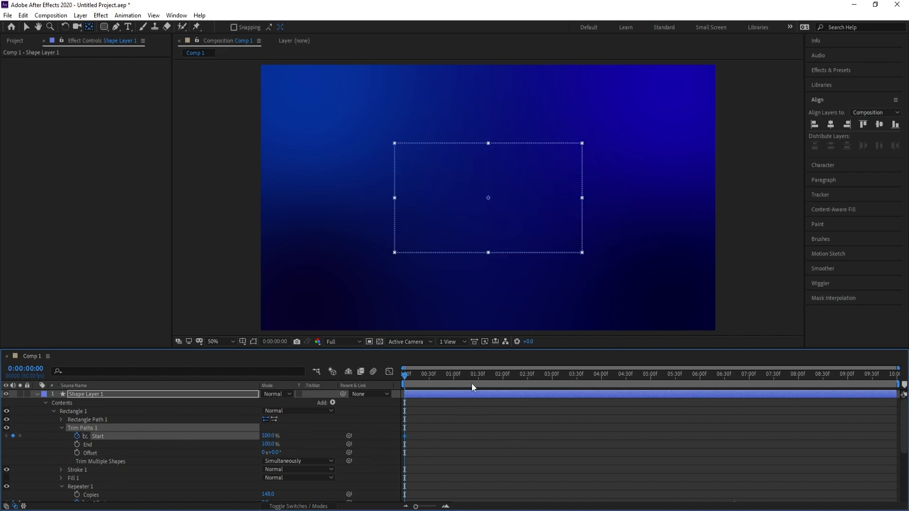
pyautogui.click(502, 376)
pyautogui.moveTo(268, 436); pyautogui.dragTo(194, 436)
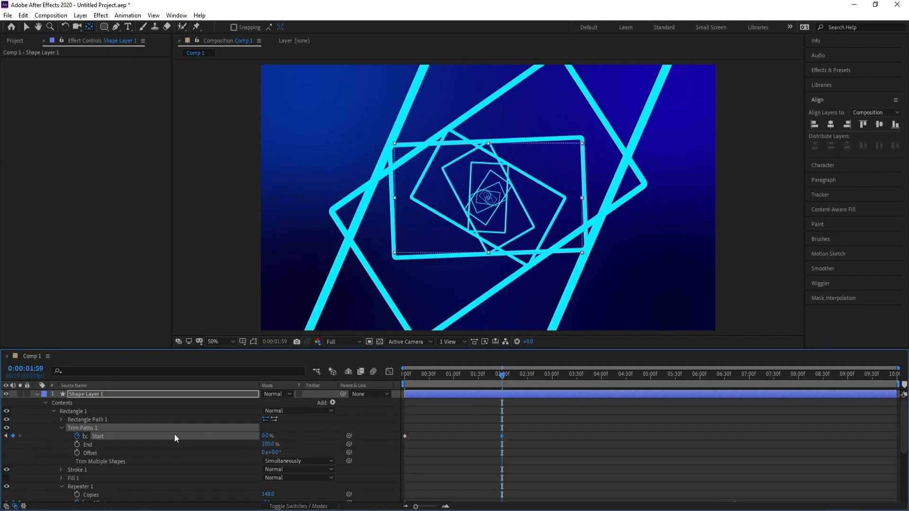
pyautogui.moveTo(450, 378); pyautogui.dragTo(370, 377)
pyautogui.press('space')
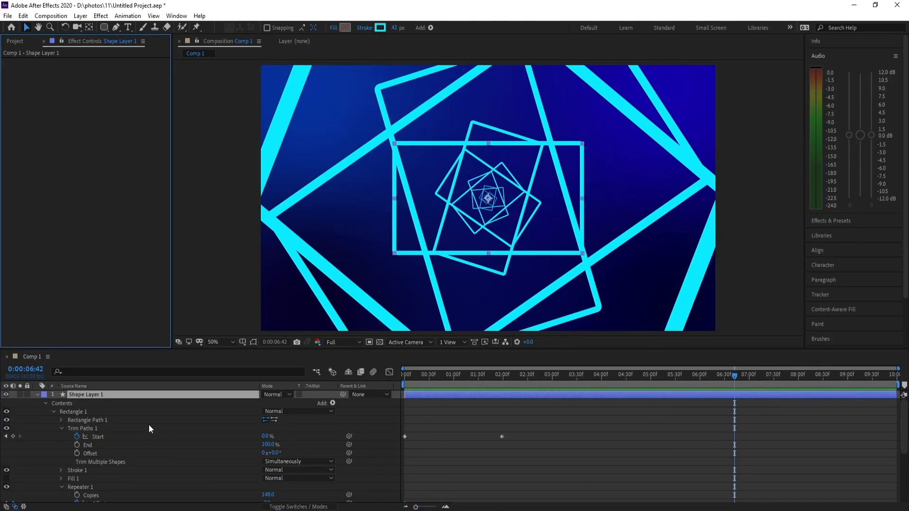
# Step: Apply a Stylize Glow effect with a 74.1% Glow Threshold to Shape Layer 1 and duplicate the effect
pyautogui.click(100, 397)
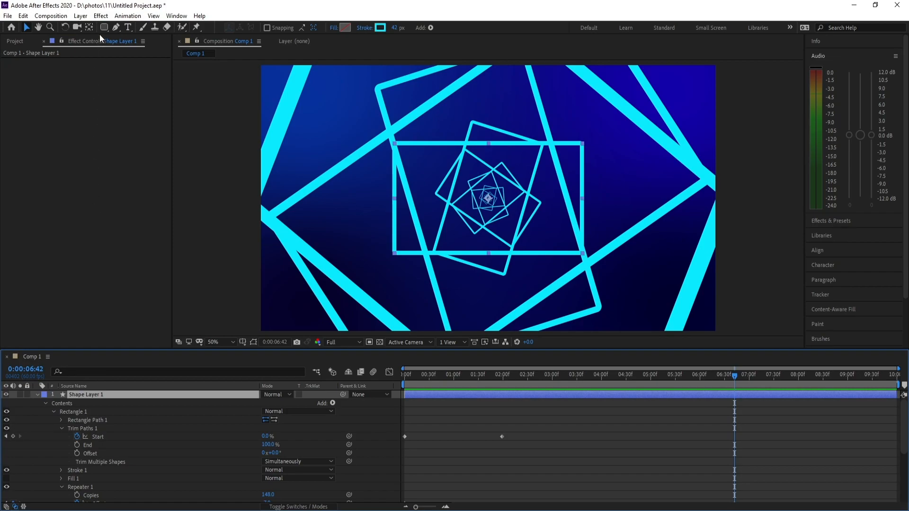
pyautogui.click(100, 16)
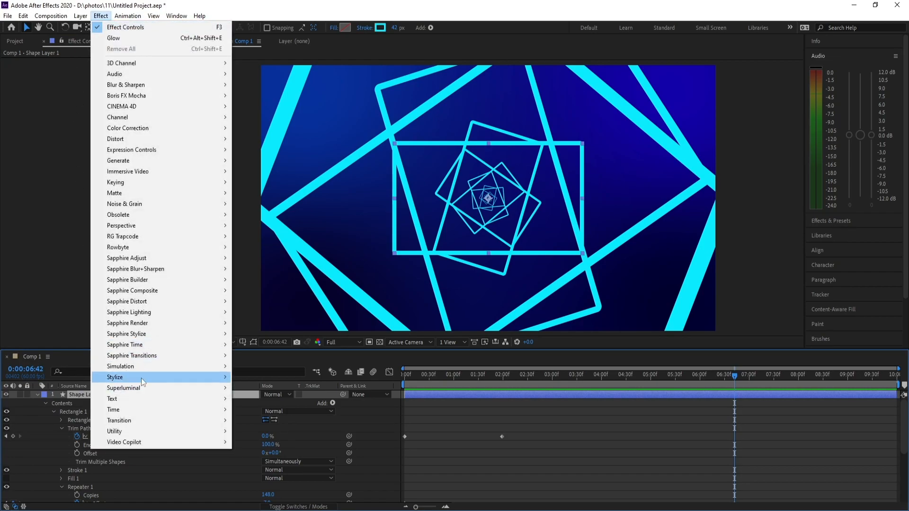
pyautogui.moveTo(140, 378)
pyautogui.click(272, 291)
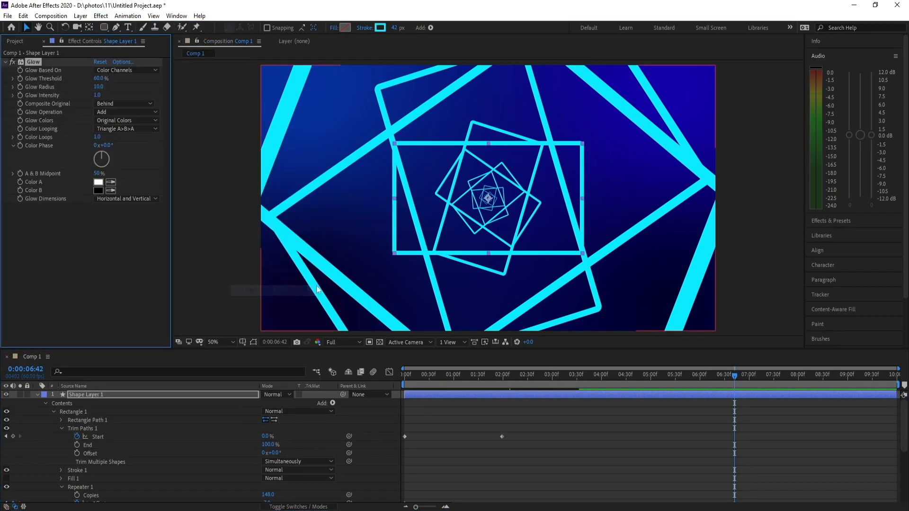
pyautogui.moveTo(97, 83); pyautogui.dragTo(118, 77)
pyautogui.click(6, 62)
pyautogui.hotkey('ctrl', 'd')
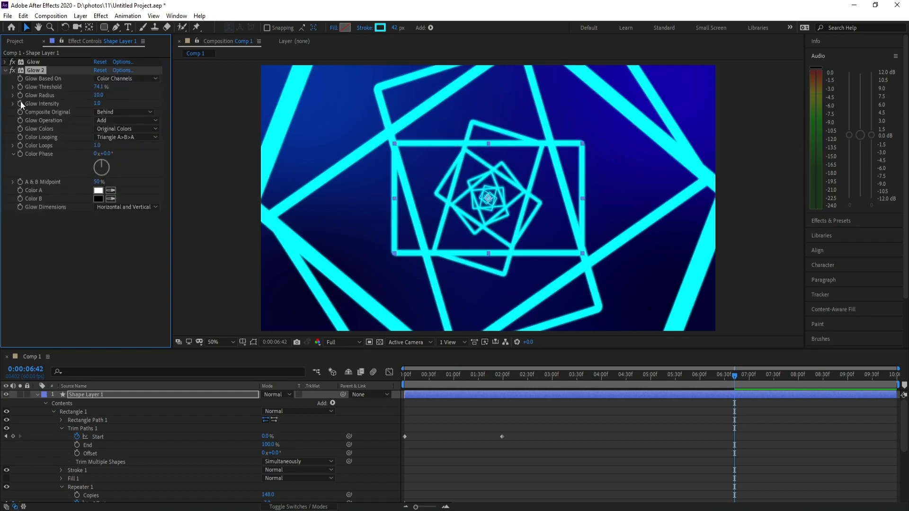
# Step: Preview the glowing tunnel animation from the first frame and from around 0:00:02:01
pyautogui.click(405, 374)
pyautogui.press('space')
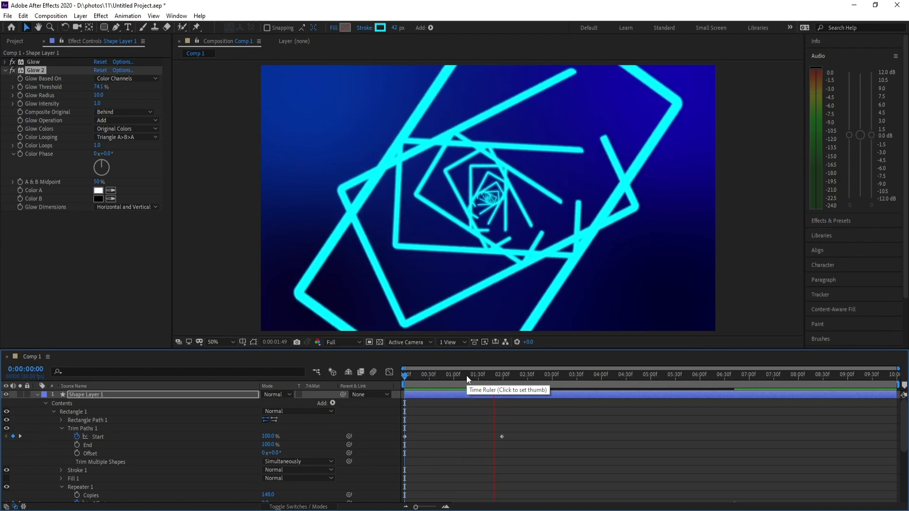
pyautogui.click(422, 375)
pyautogui.press('space')
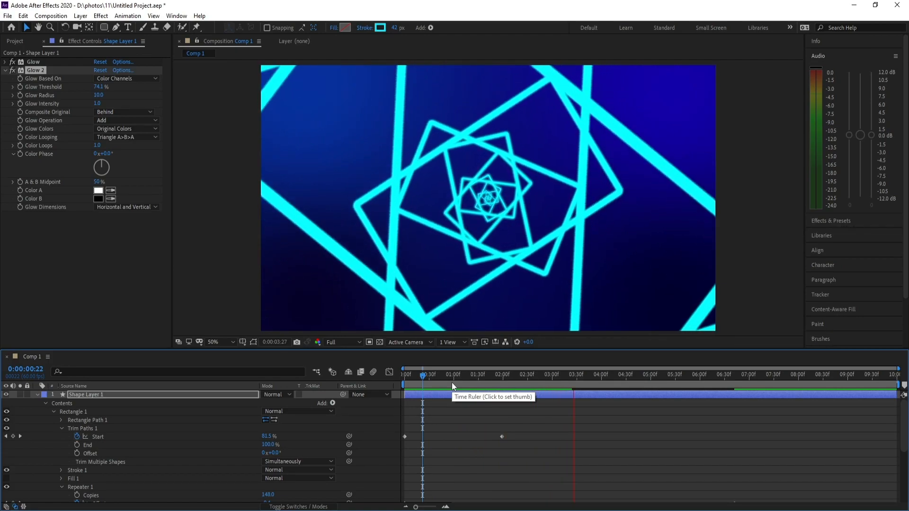
pyautogui.click(504, 379)
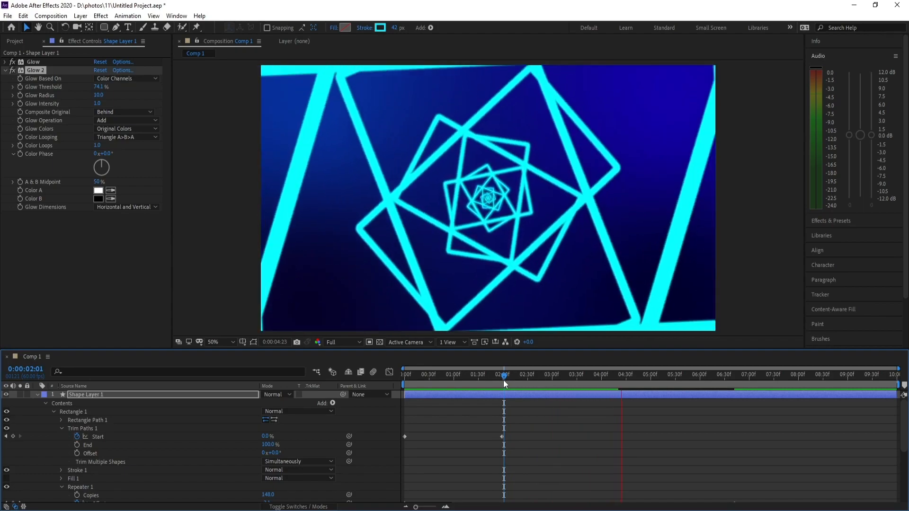
pyautogui.press('space')
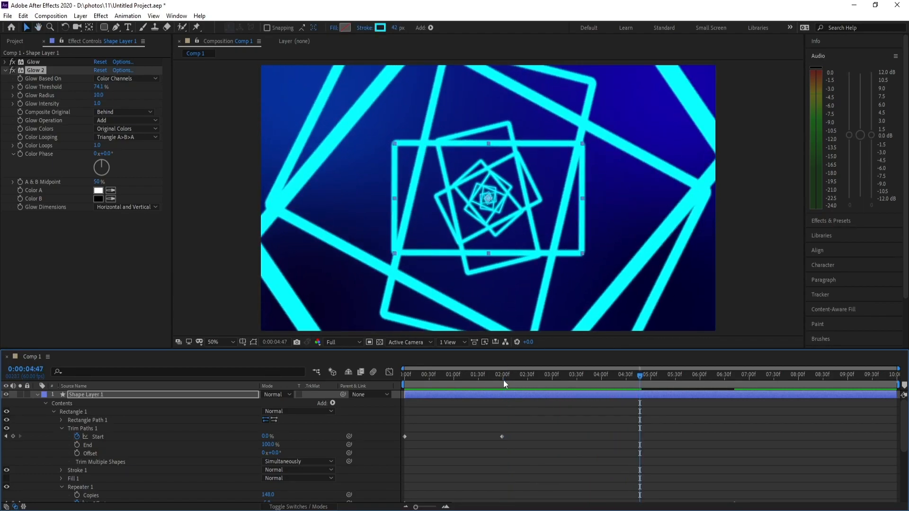